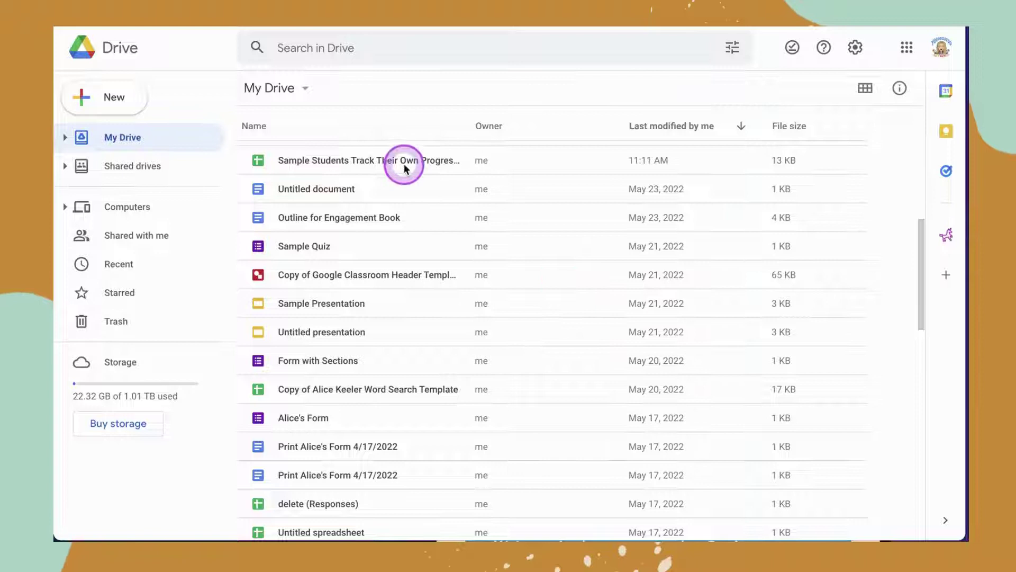
# Select the student progress tracking spreadsheet, then the Untitled presentation file
pyautogui.click(374, 164)
pyautogui.click(340, 320)
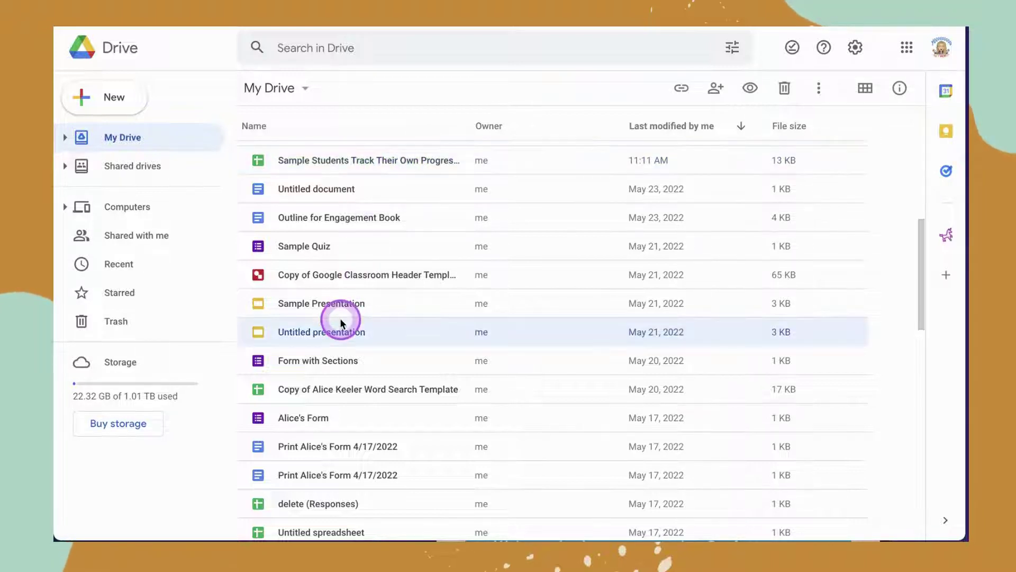
# Open the Sample Quiz form and choose Make a copy from its More menu
pyautogui.click(347, 248)
pyautogui.doubleClick(346, 249)
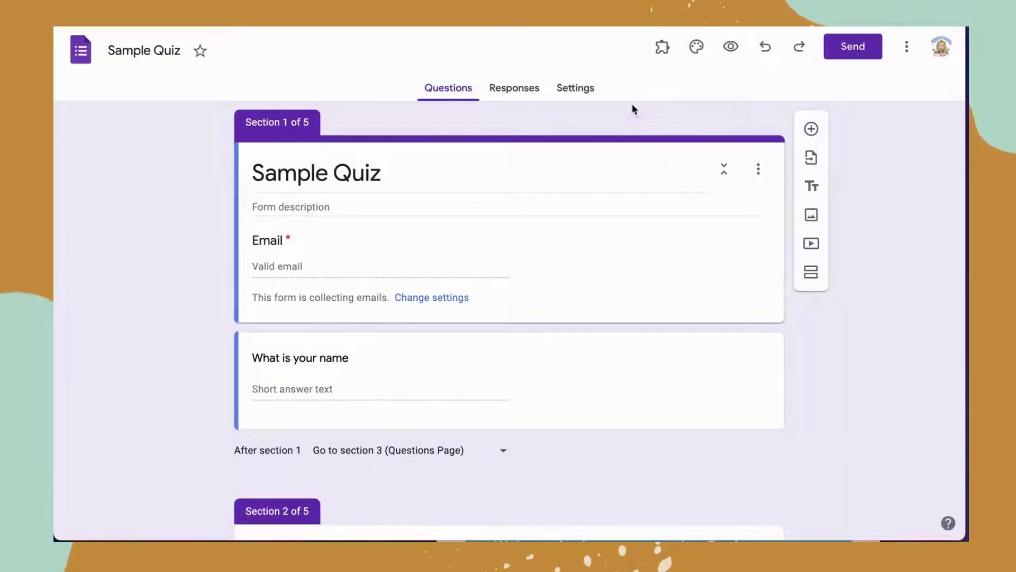
pyautogui.click(908, 46)
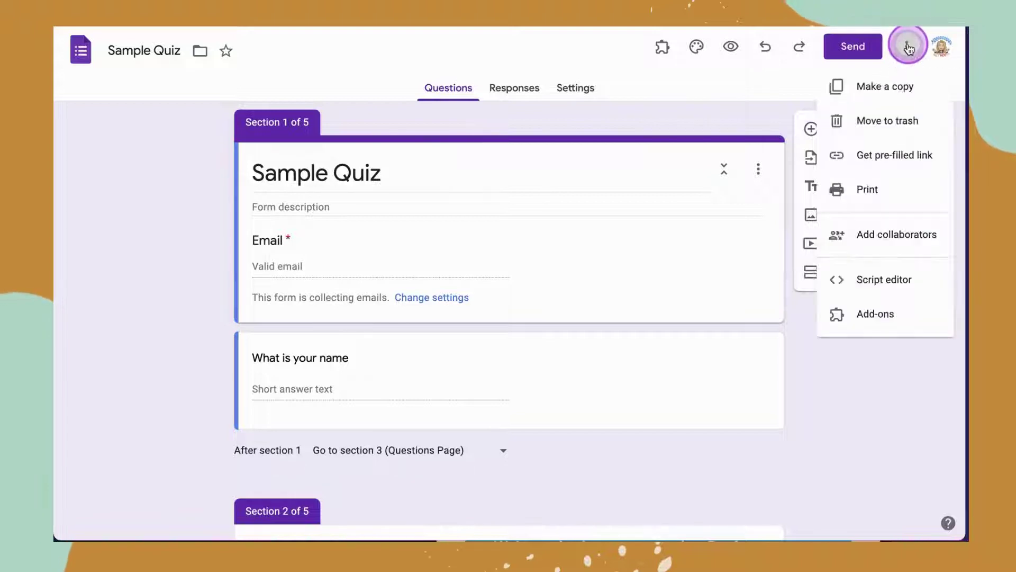
pyautogui.click(901, 89)
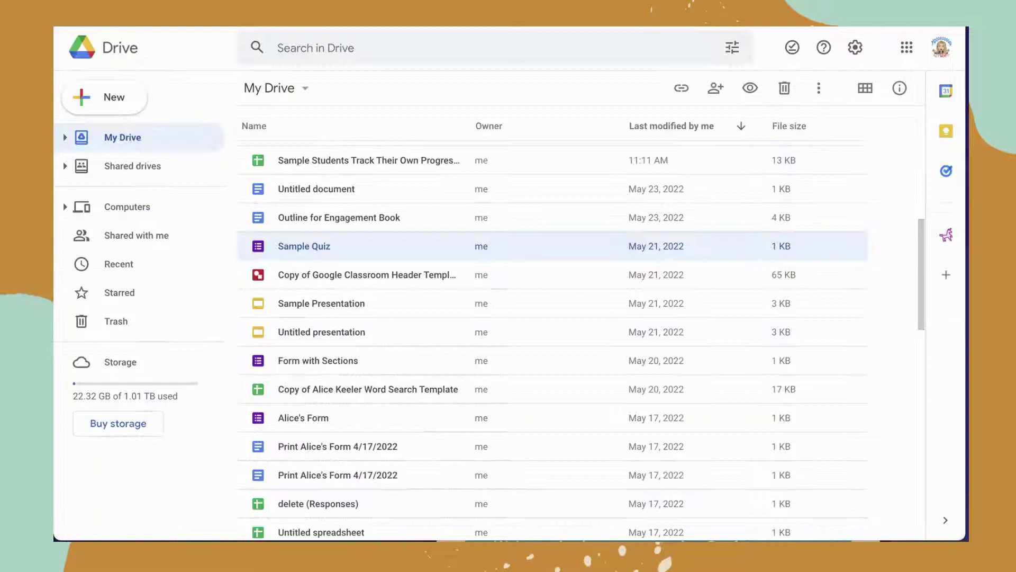
# Make a copy of the Copy of Alice Keeler Word Search Template spreadsheet
pyautogui.click(383, 306)
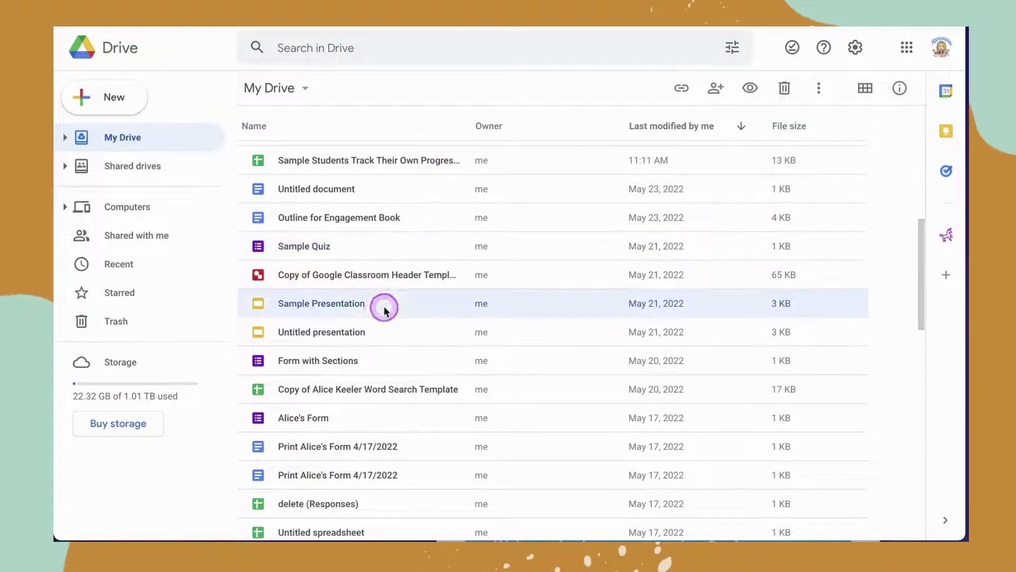
pyautogui.click(359, 391)
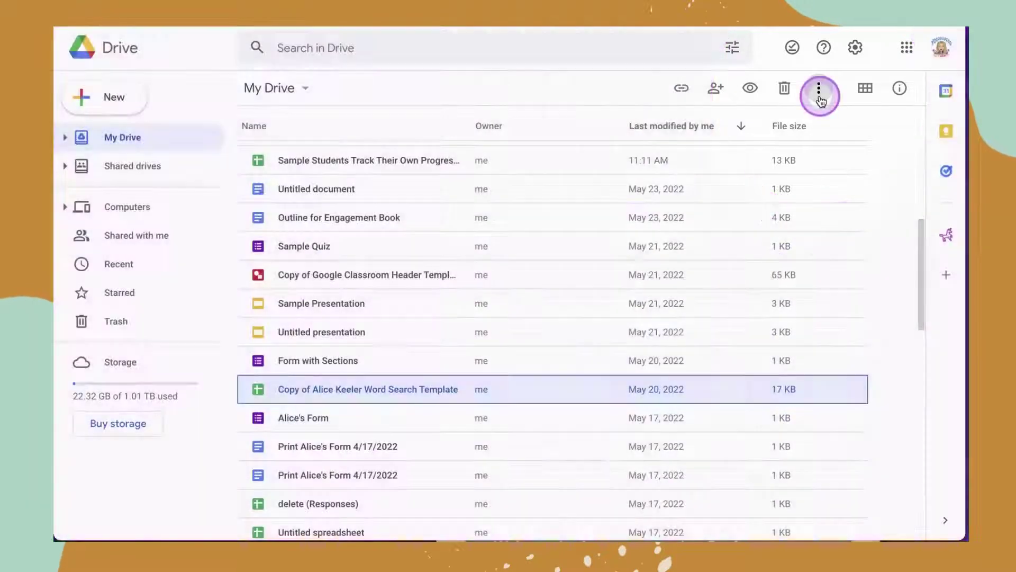
pyautogui.click(819, 90)
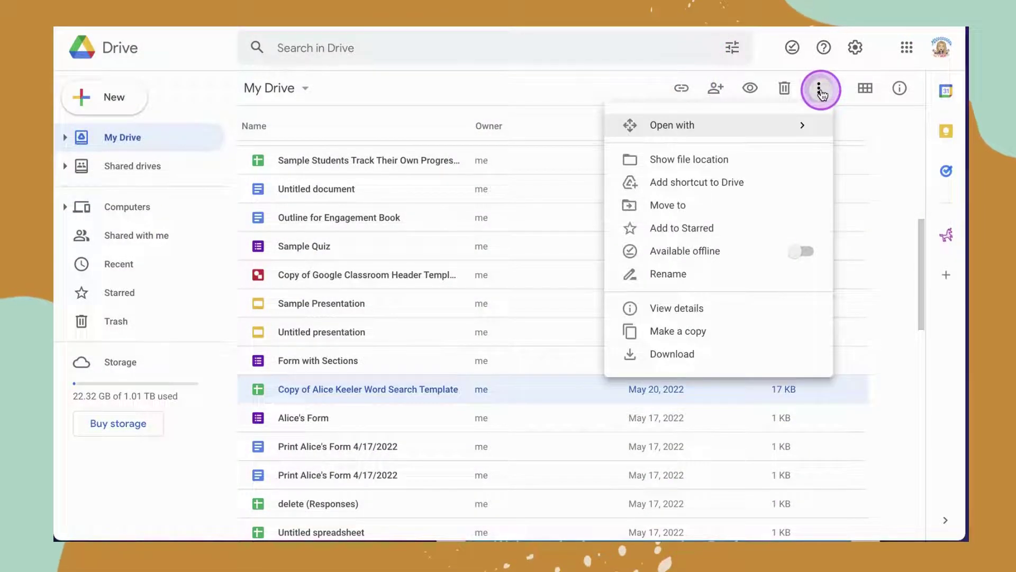
pyautogui.click(729, 336)
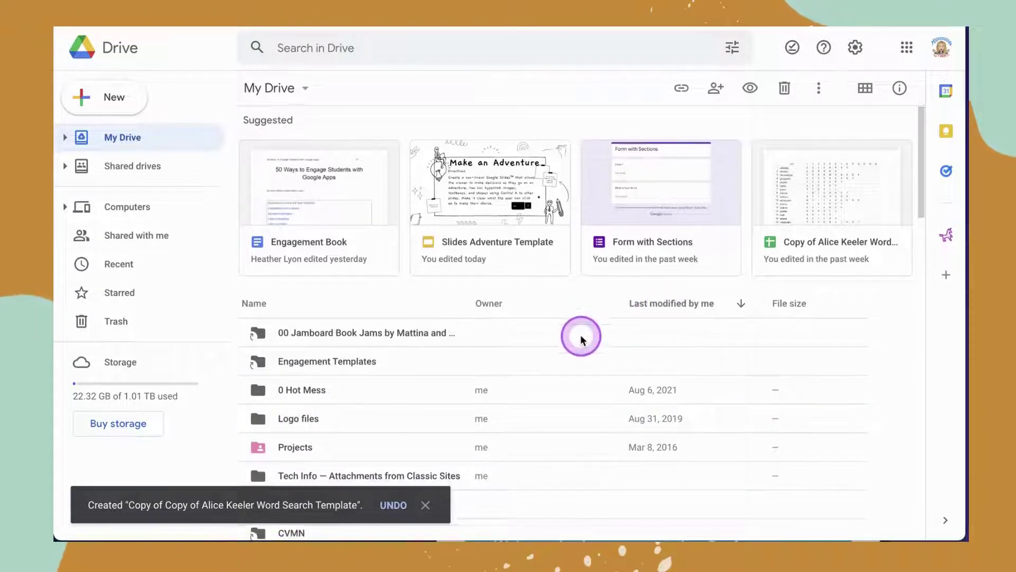
pyautogui.scroll(-1, 581, 337)
pyautogui.scroll(-2, 581, 340)
pyautogui.scroll(-2, 581, 340)
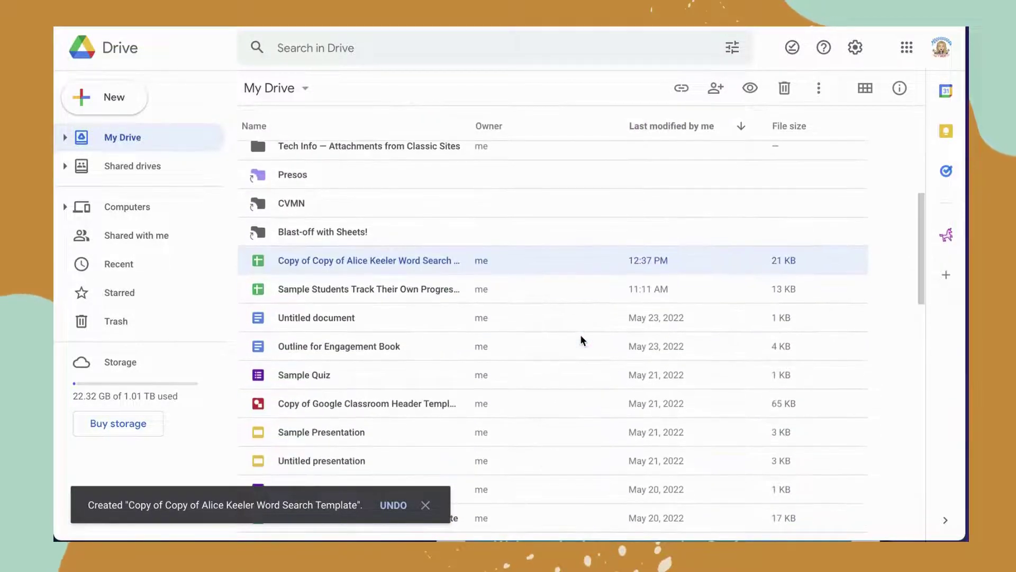
pyautogui.scroll(-1, 581, 340)
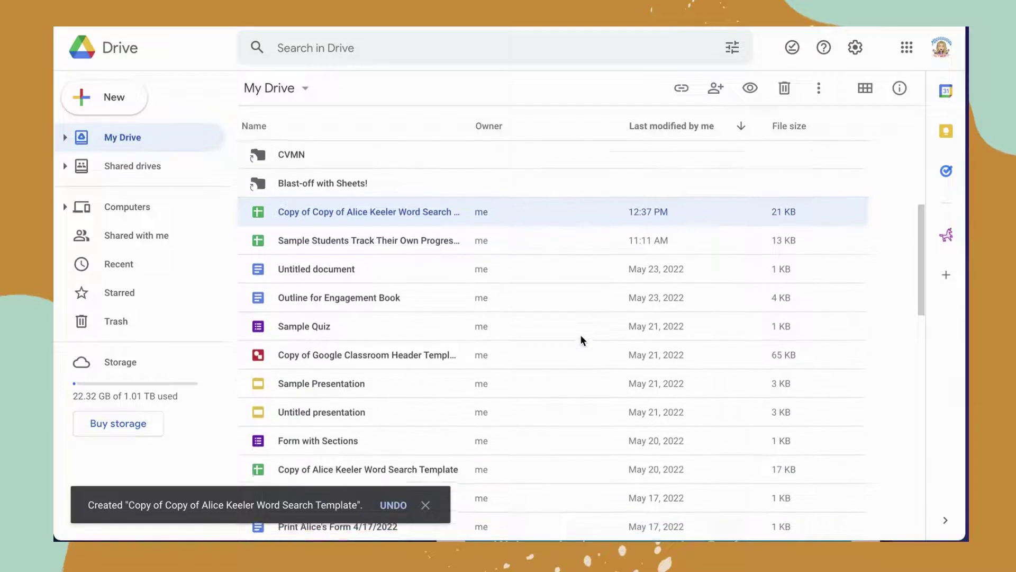
# Copy Untitled document, the Classroom header, Sample Presentation and Alice's Form together
pyautogui.click(363, 271)
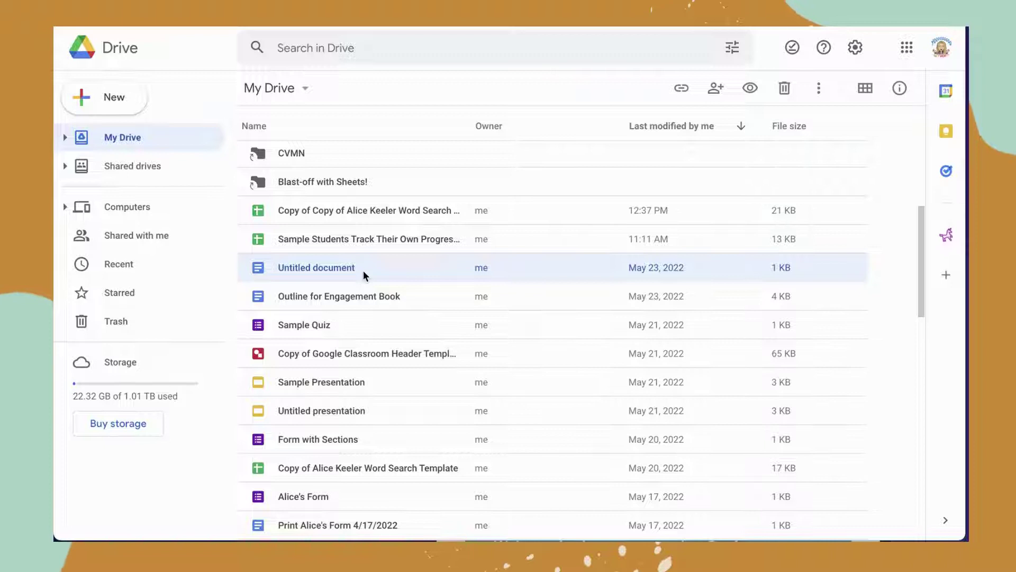
pyautogui.click(358, 300)
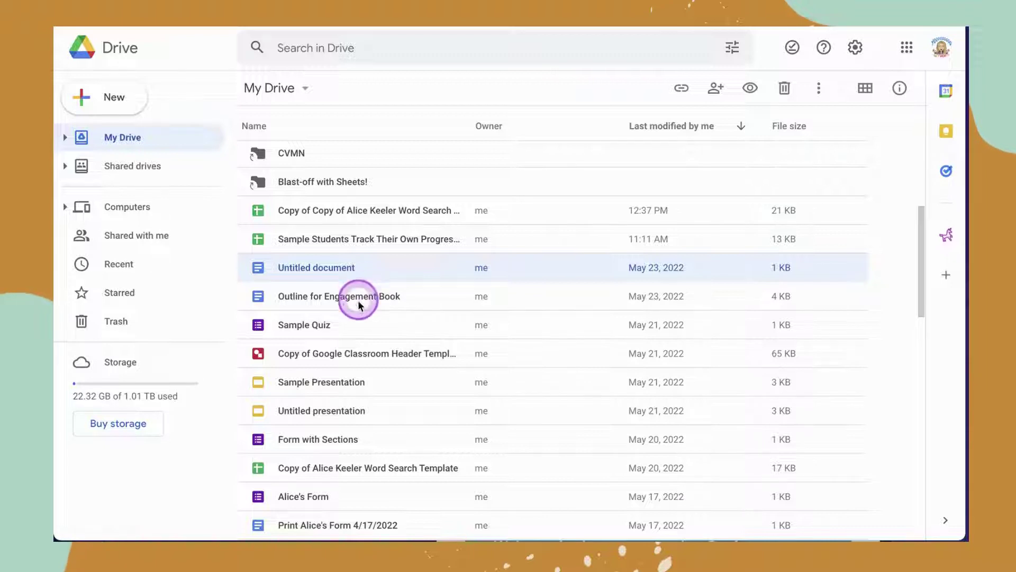
pyautogui.keyDown('ctrl'); pyautogui.click(323, 358); pyautogui.keyUp('ctrl')
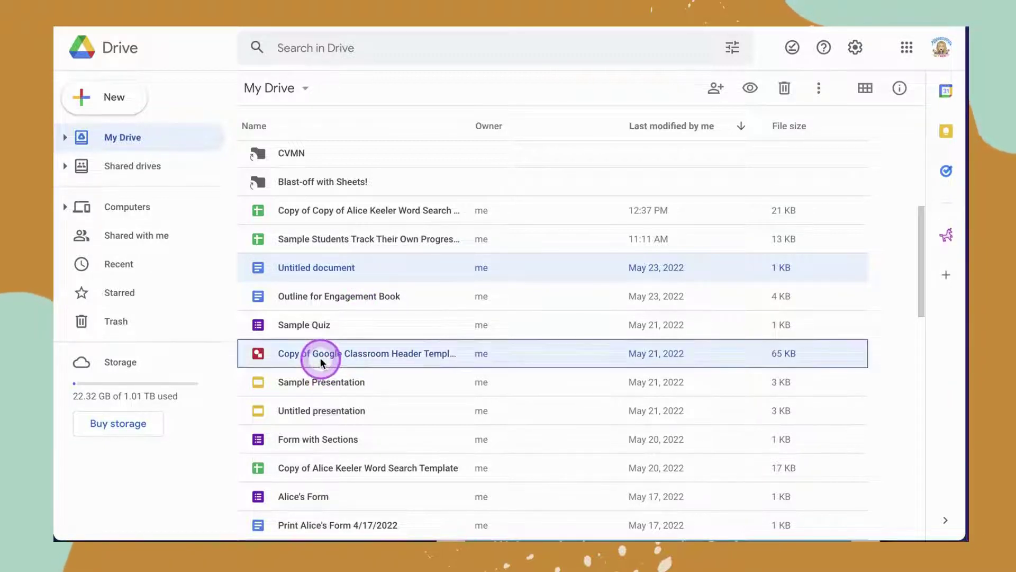
pyautogui.keyDown('ctrl'); pyautogui.click(321, 389); pyautogui.keyUp('ctrl')
pyautogui.keyDown('ctrl'); pyautogui.click(321, 495); pyautogui.keyUp('ctrl')
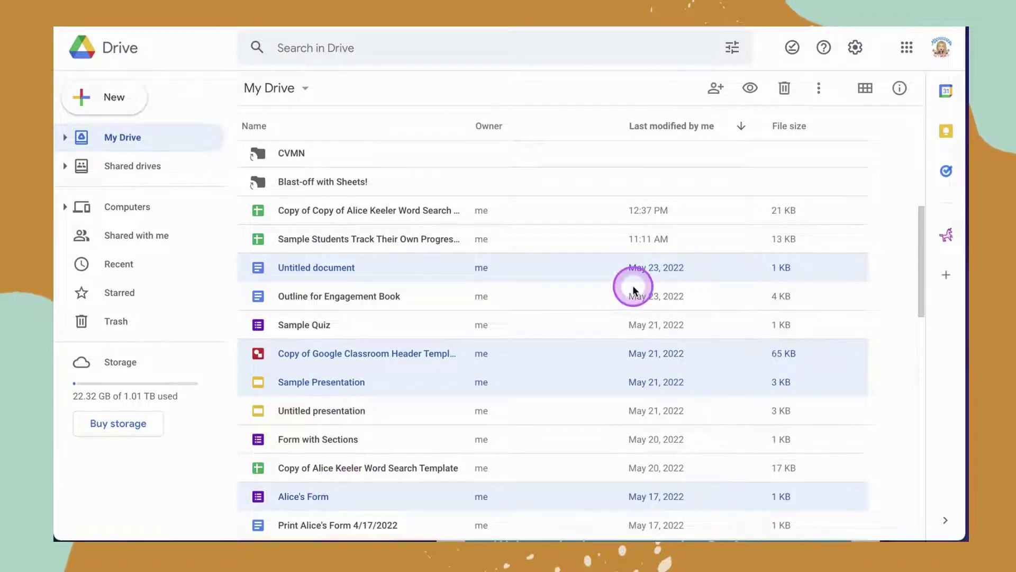
pyautogui.click(820, 96)
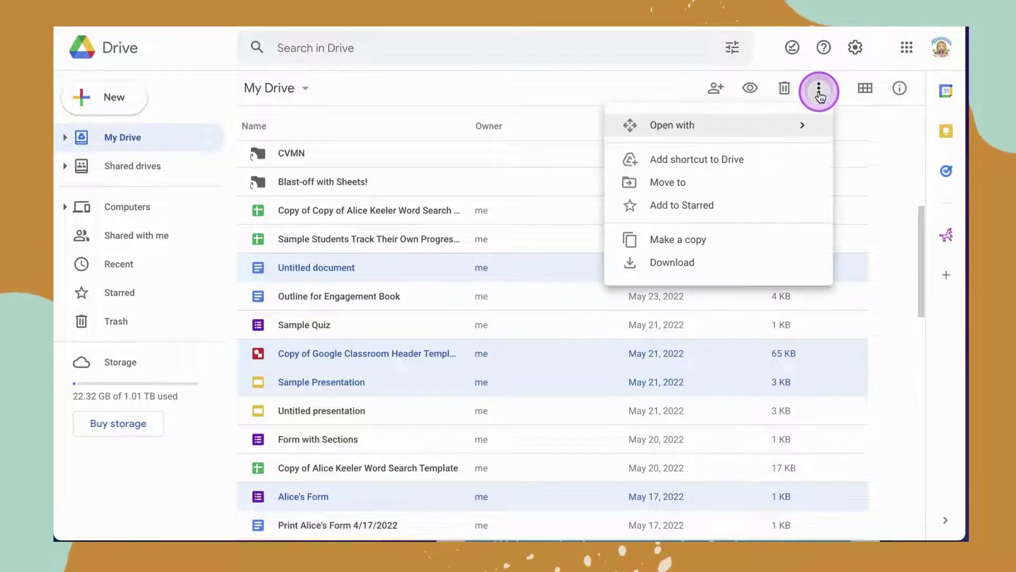
pyautogui.click(721, 245)
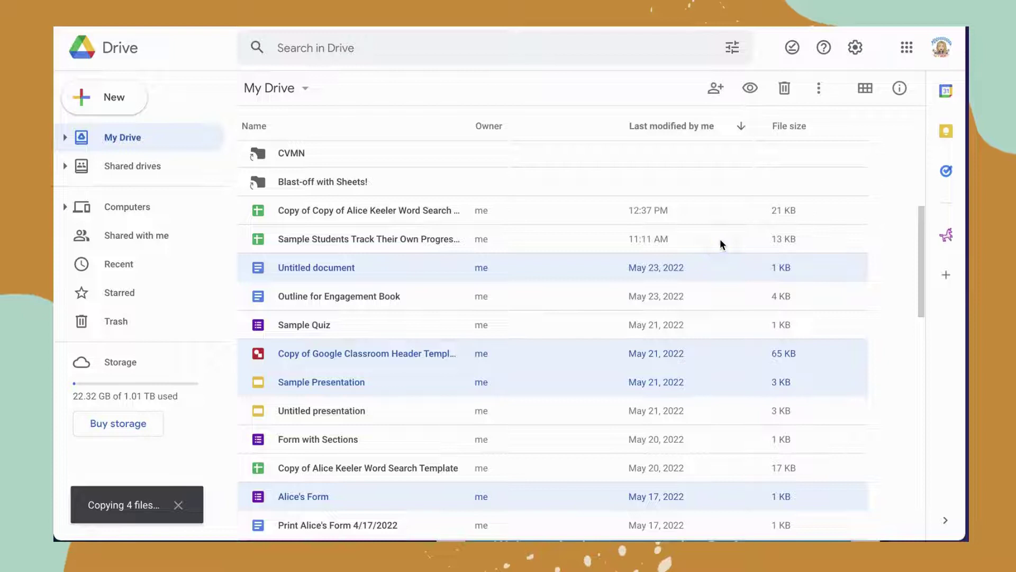
# Clear the selection, then select Outline for Engagement Book and Sample Quiz
pyautogui.click(545, 316)
pyautogui.click(408, 291)
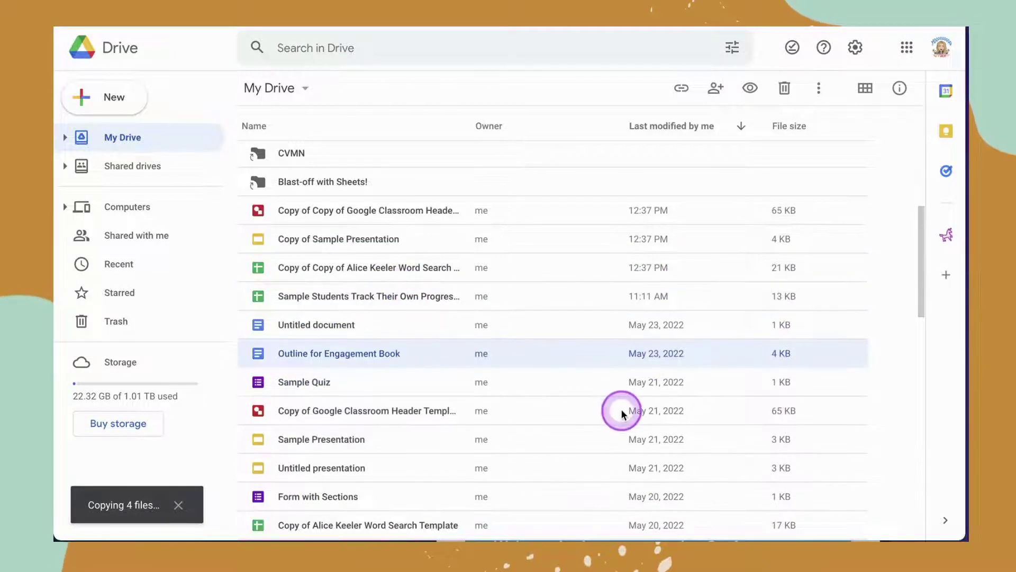
pyautogui.click(433, 392)
pyautogui.scroll(-1, 433, 393)
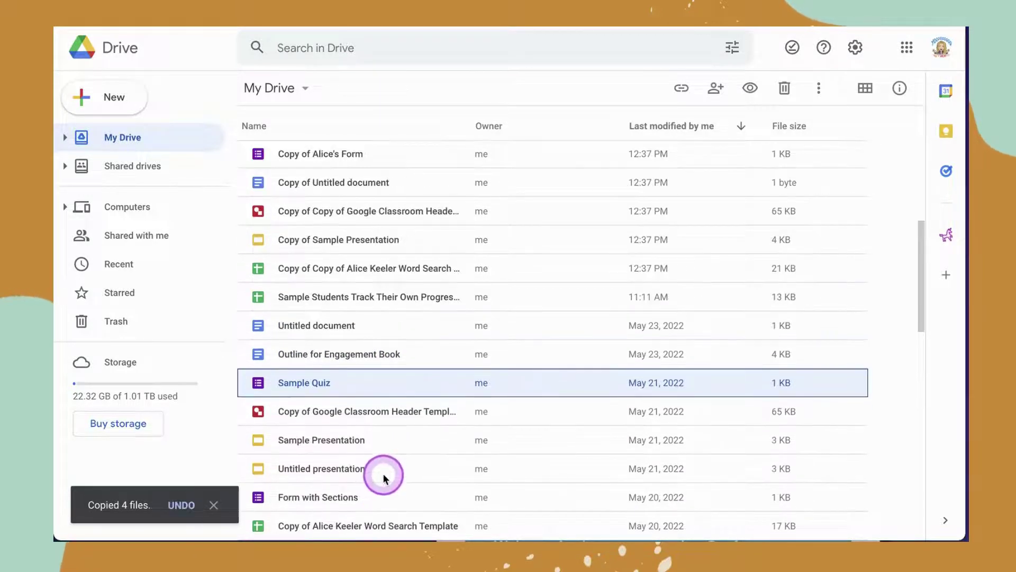
pyautogui.scroll(-2, 383, 477)
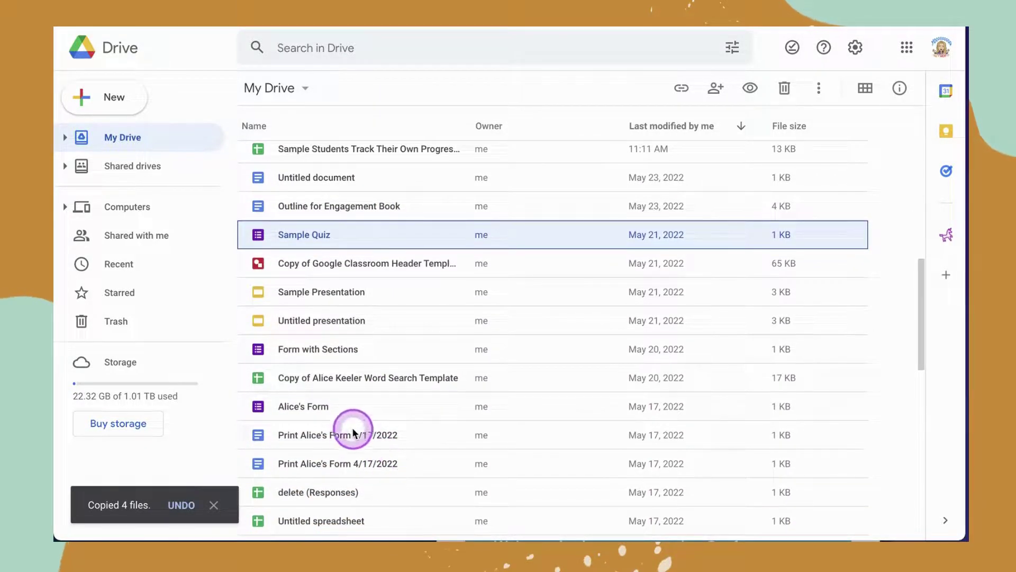
# Select the eight files from Sample Quiz to the first Print Alice's Form and show More actions
pyautogui.keyDown('shift'); pyautogui.click(346, 433); pyautogui.keyUp('shift')
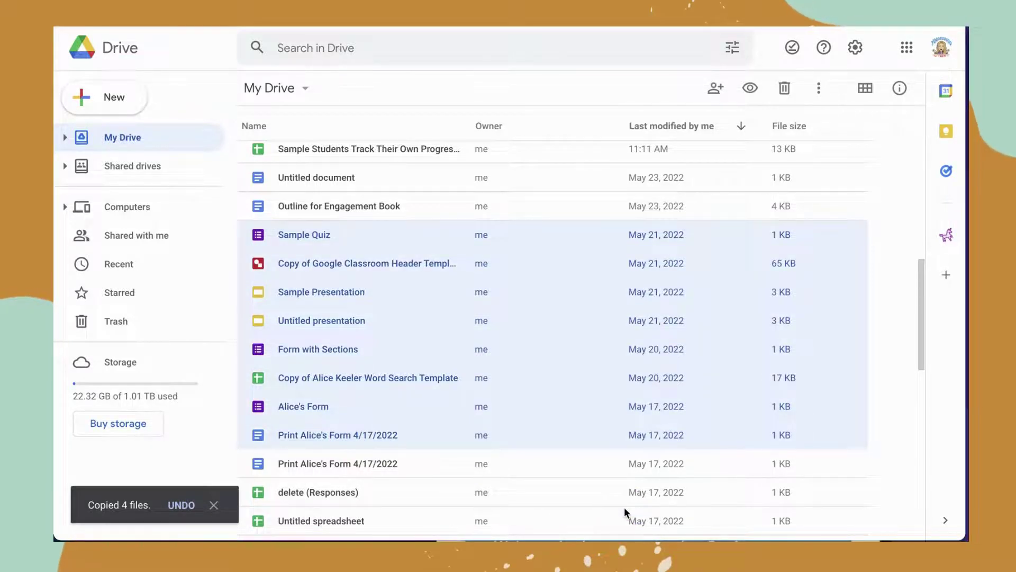
pyautogui.click(578, 312)
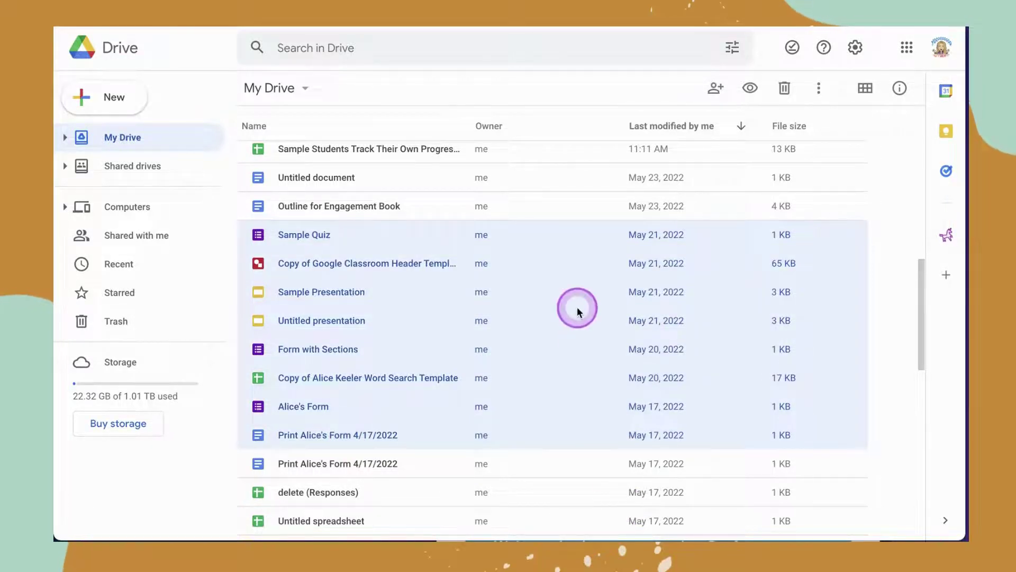
pyautogui.click(560, 237)
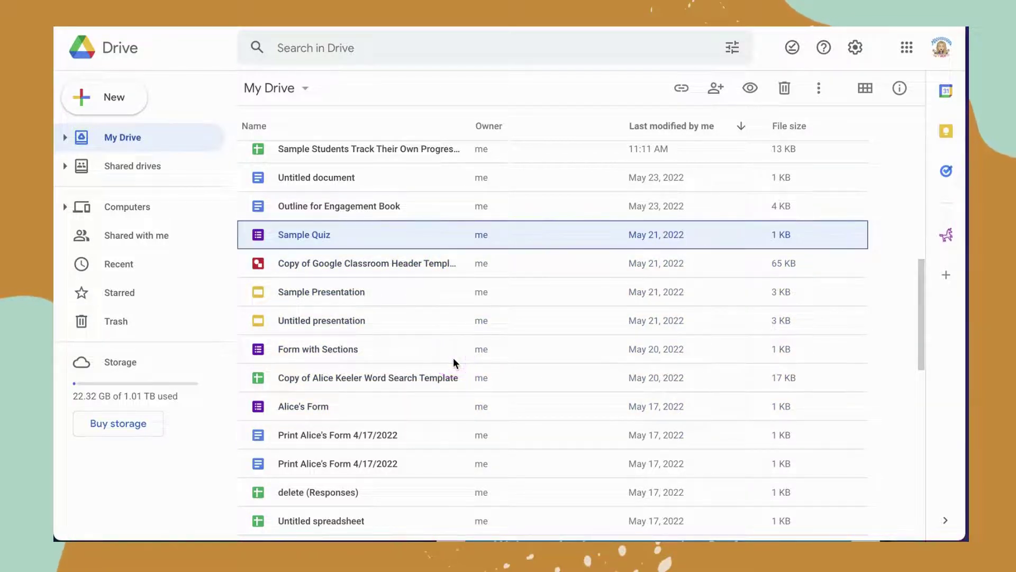
pyautogui.keyDown('ctrl'); pyautogui.click(362, 435); pyautogui.keyUp('ctrl')
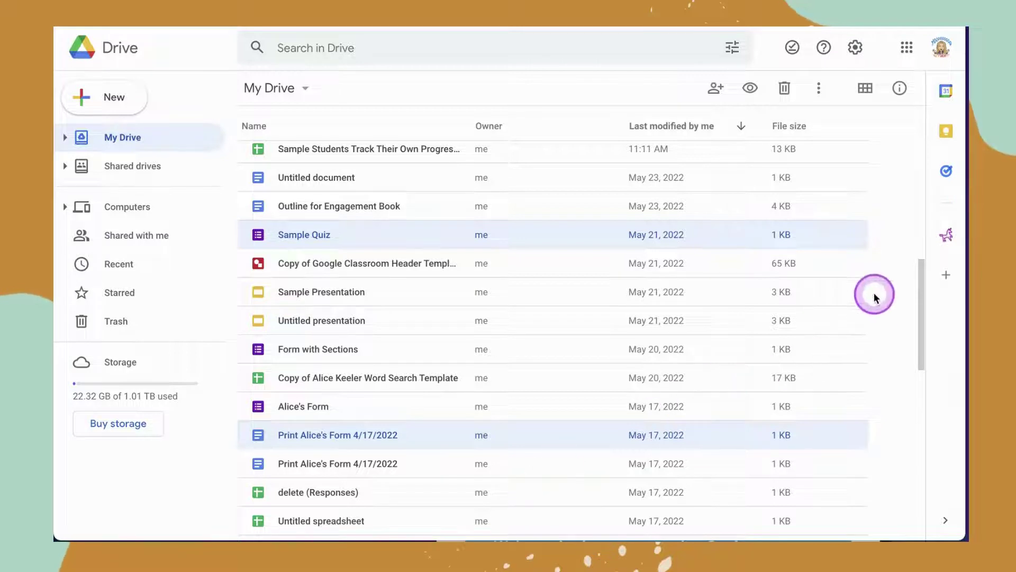
pyautogui.click(360, 234)
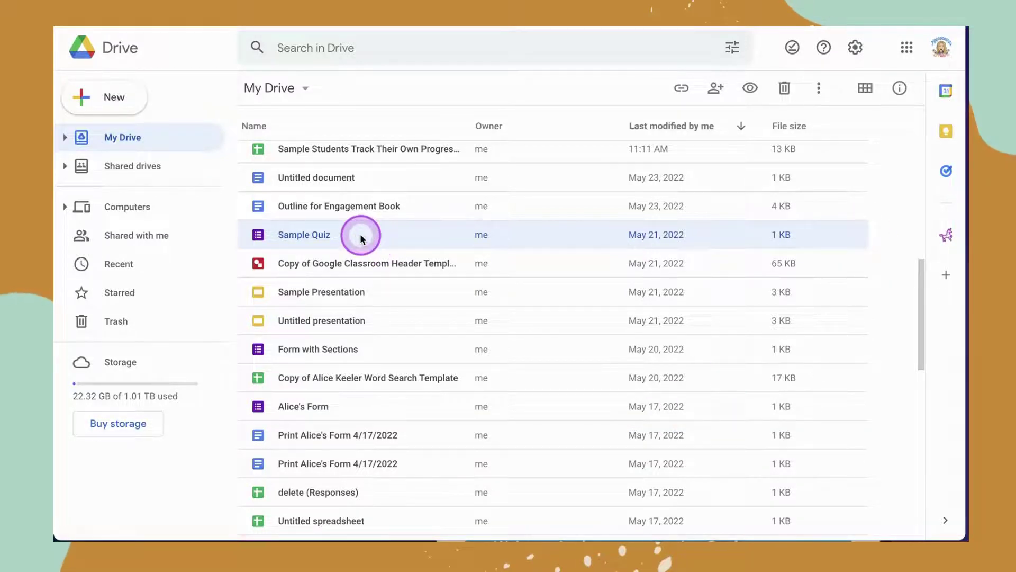
pyautogui.keyDown('shift'); pyautogui.click(312, 431); pyautogui.keyUp('shift')
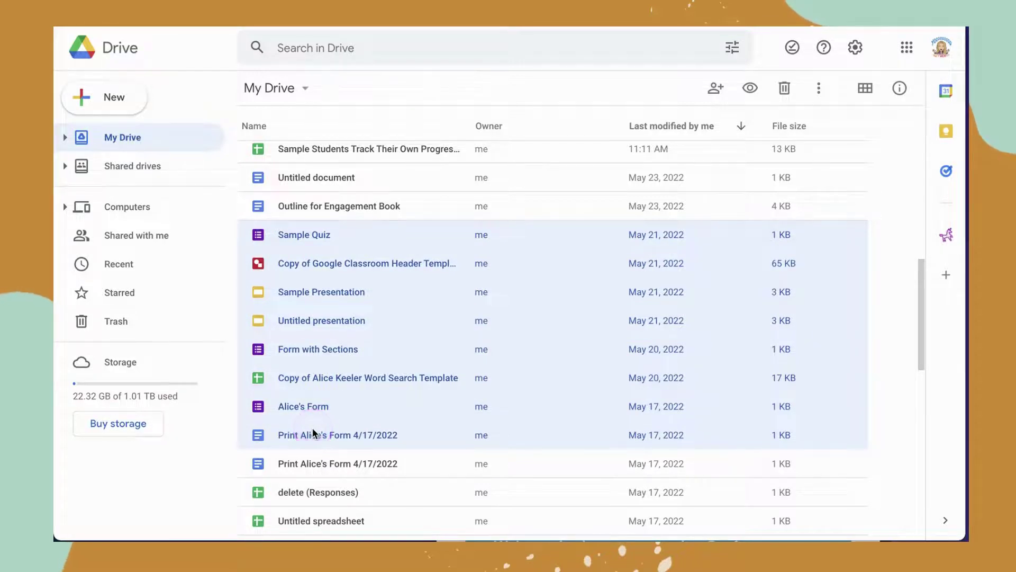
pyautogui.rightClick(423, 306)
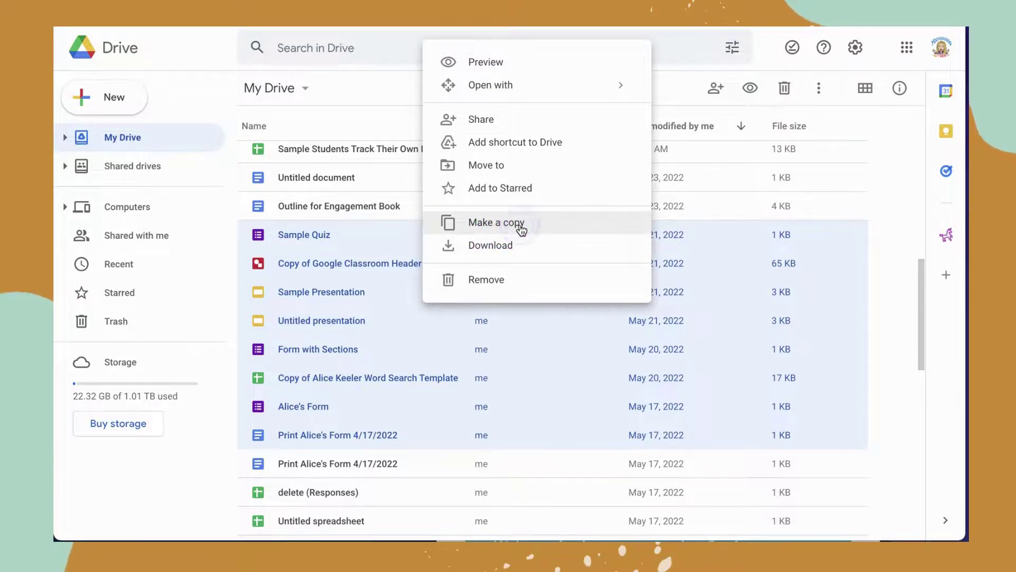
pyautogui.click(820, 89)
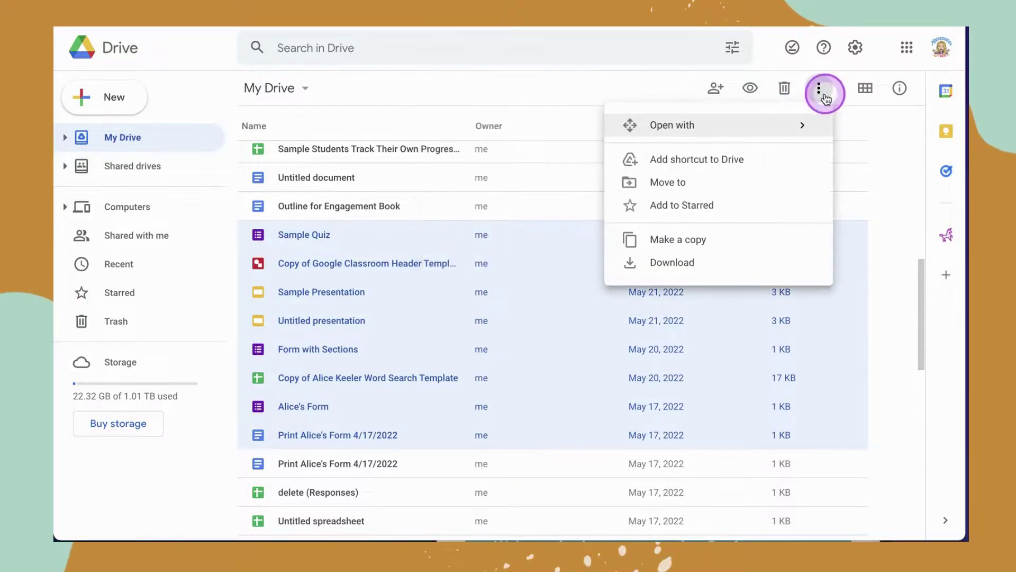